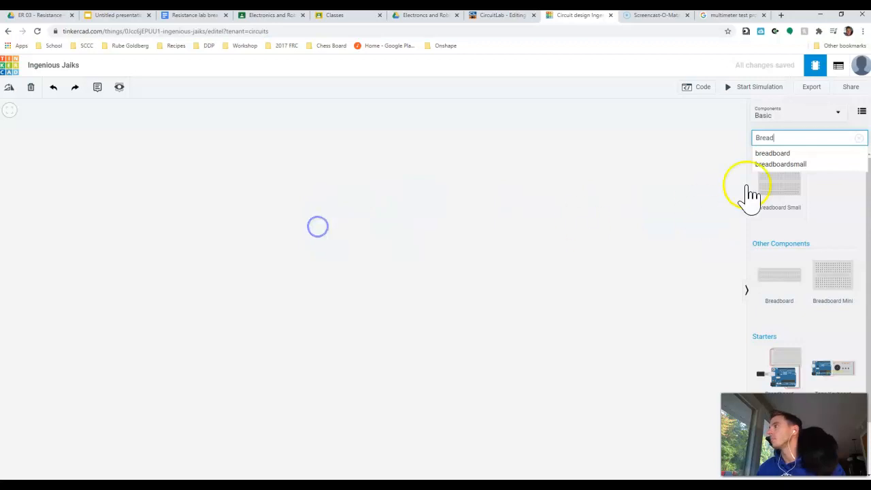
# - Place a Breadboard Small on the empty workplane and move it to the middle of the canvas
pyautogui.click(793, 200)
pyautogui.click(482, 297)
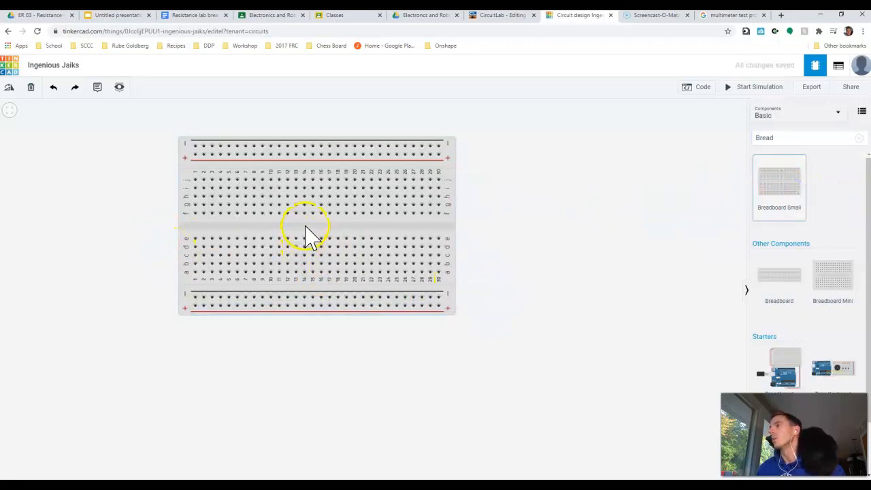
pyautogui.moveTo(306, 235); pyautogui.dragTo(361, 257)
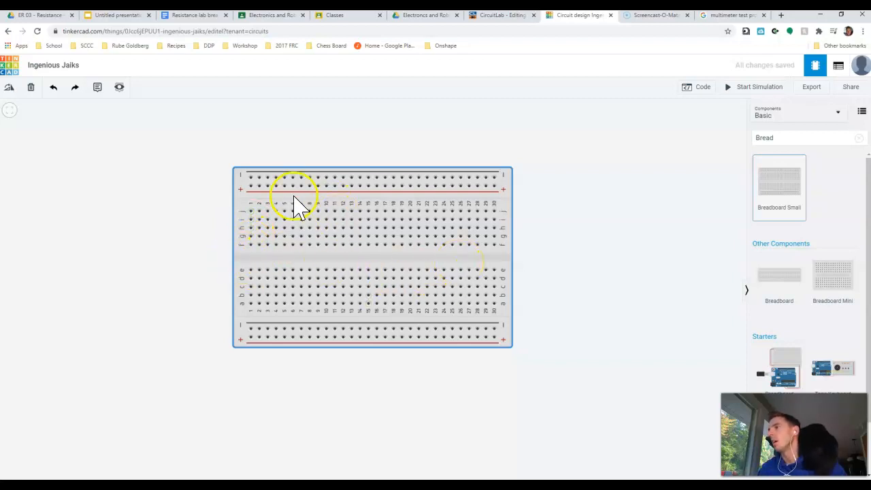
pyautogui.click(252, 186)
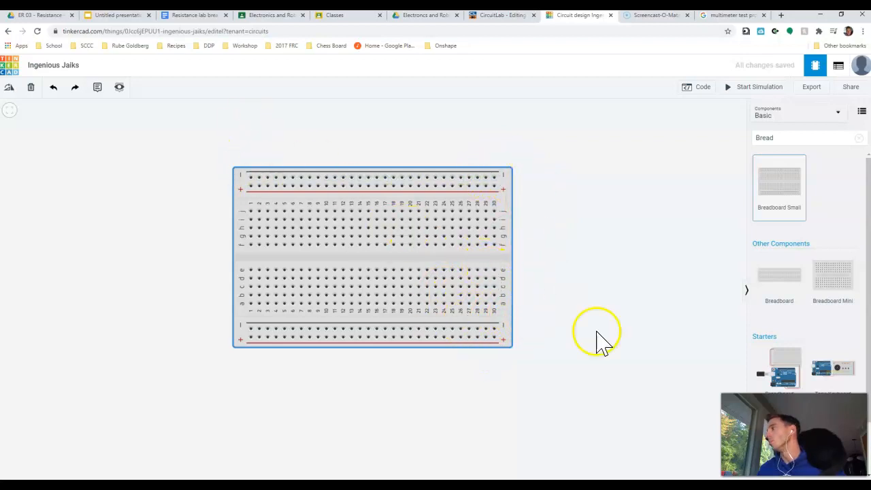
# - Search the component library for "res"
pyautogui.click(786, 138)
pyautogui.click(695, 147)
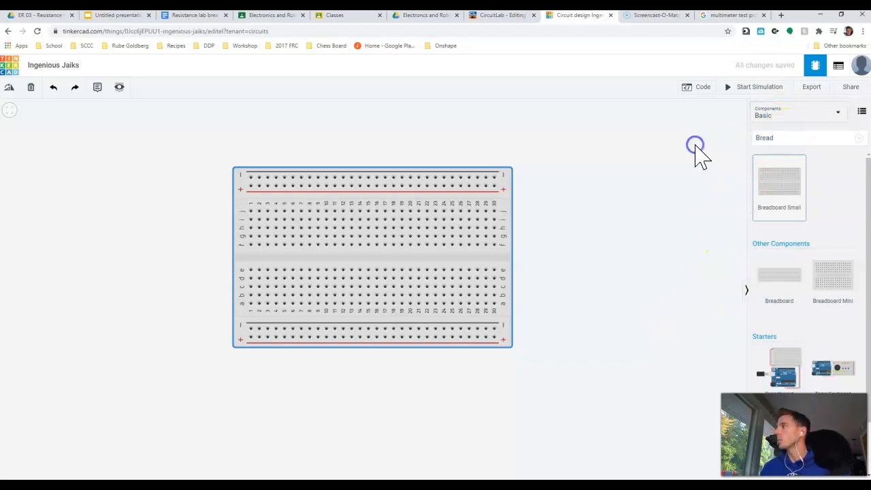
pyautogui.click(768, 150)
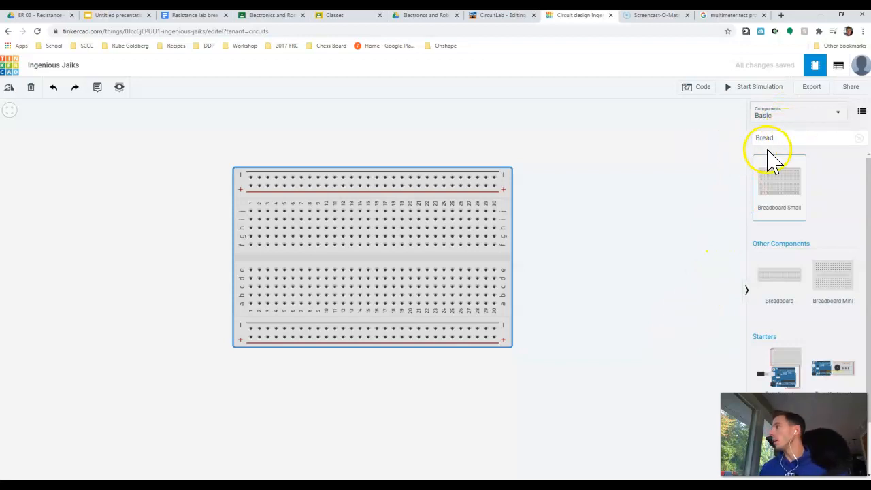
pyautogui.doubleClick(781, 137)
pyautogui.write('red')
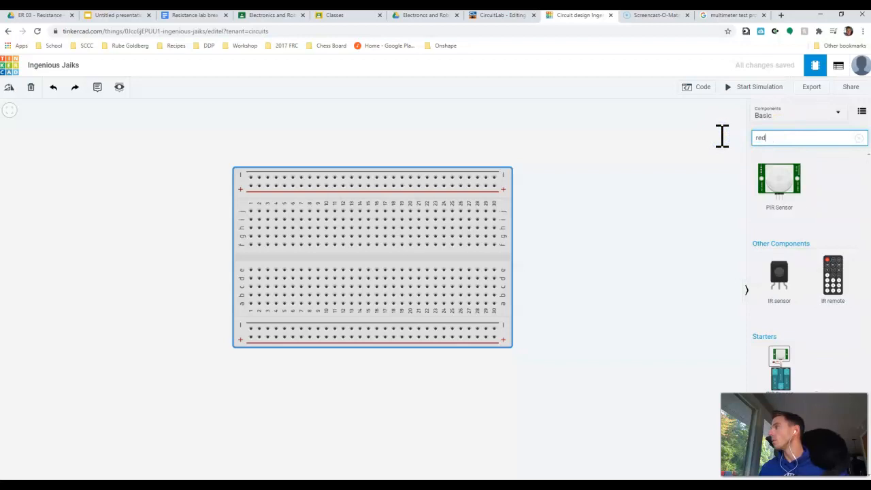
pyautogui.press('BackSpace')
pyautogui.write('s')
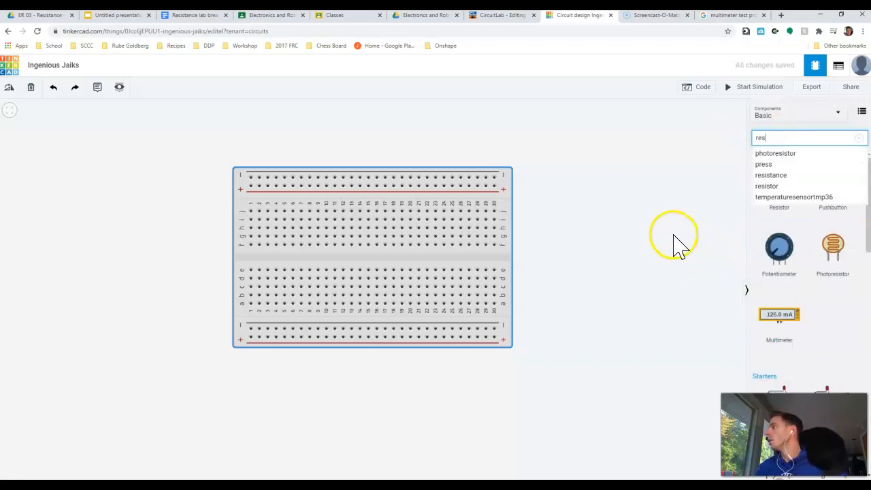
# - Place two resistors side by side on the canvas to the right of the breadboard
pyautogui.click(769, 175)
pyautogui.moveTo(788, 136); pyautogui.dragTo(670, 143)
pyautogui.press('r')
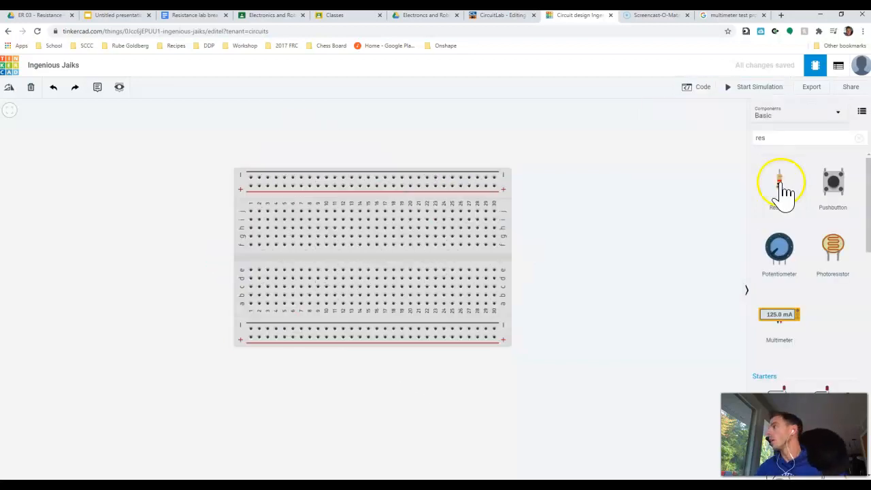
pyautogui.moveTo(780, 185); pyautogui.dragTo(605, 169)
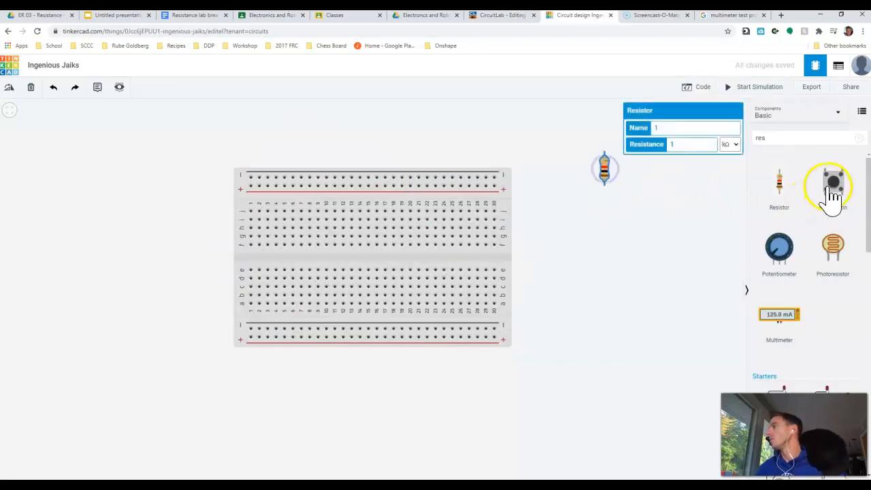
pyautogui.moveTo(779, 185); pyautogui.dragTo(648, 178)
# - Set the resistance of the first resistor, the one nearer the breadboard, to 10 kΩ
pyautogui.click(606, 172)
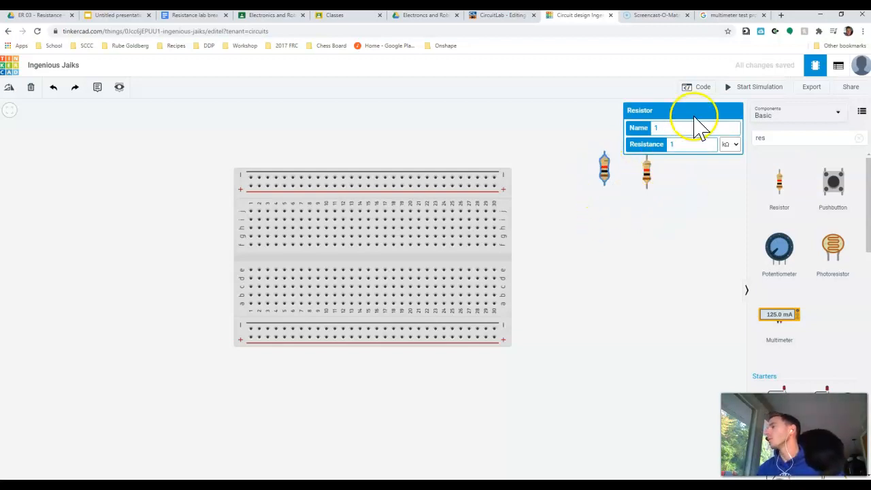
pyautogui.click(682, 146)
pyautogui.click(734, 145)
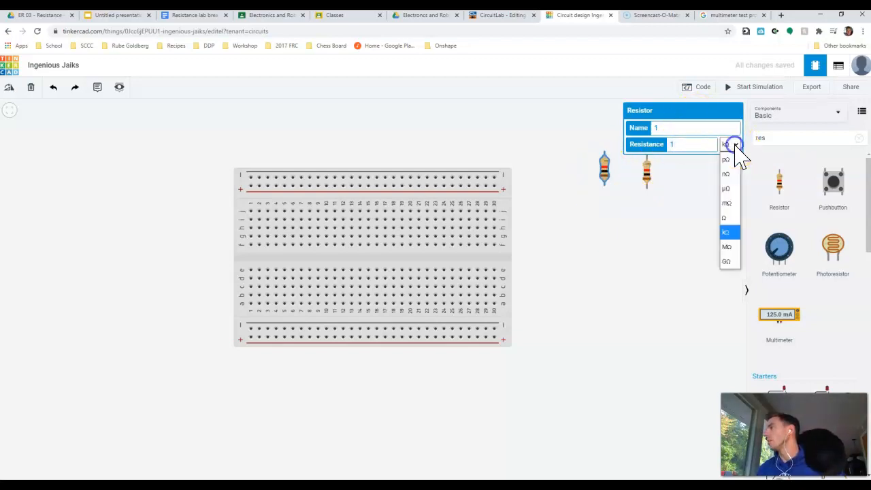
pyautogui.click(729, 217)
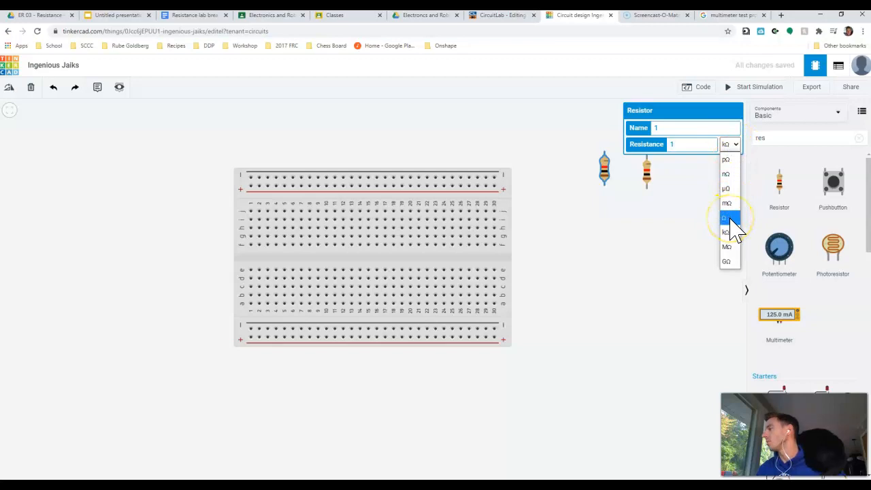
pyautogui.click(727, 233)
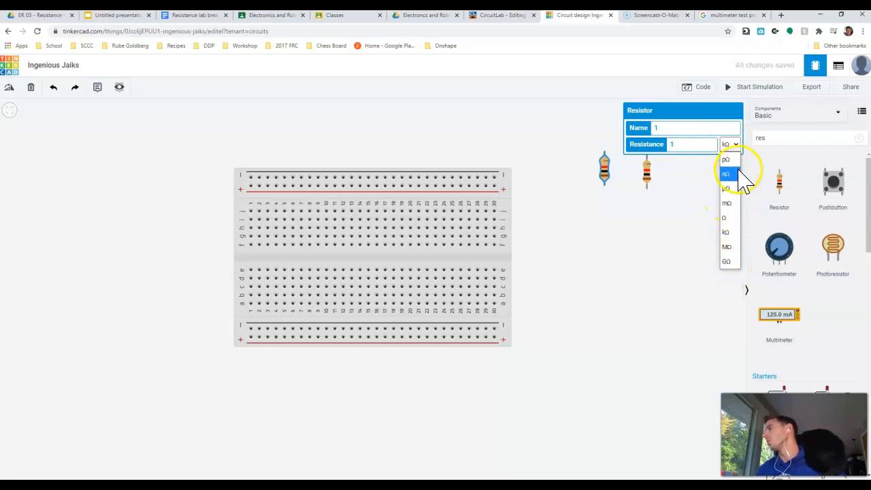
pyautogui.click(730, 235)
pyautogui.click(691, 145)
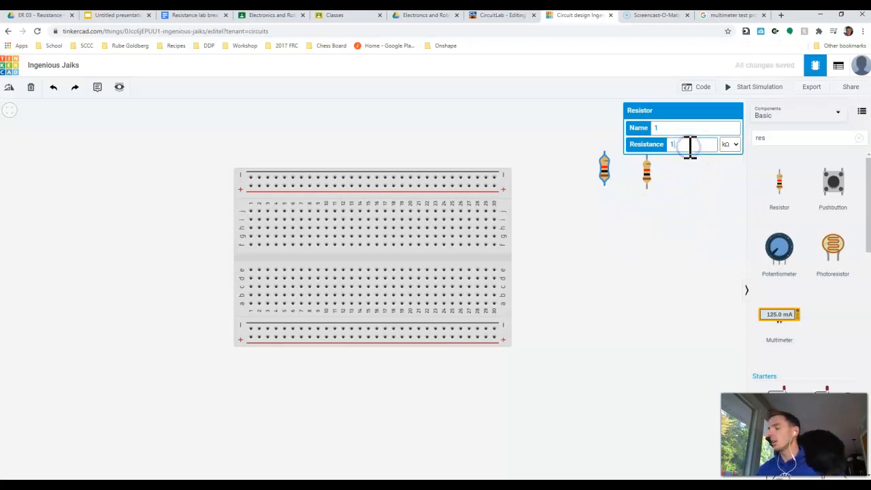
pyautogui.click(615, 254)
pyautogui.click(607, 173)
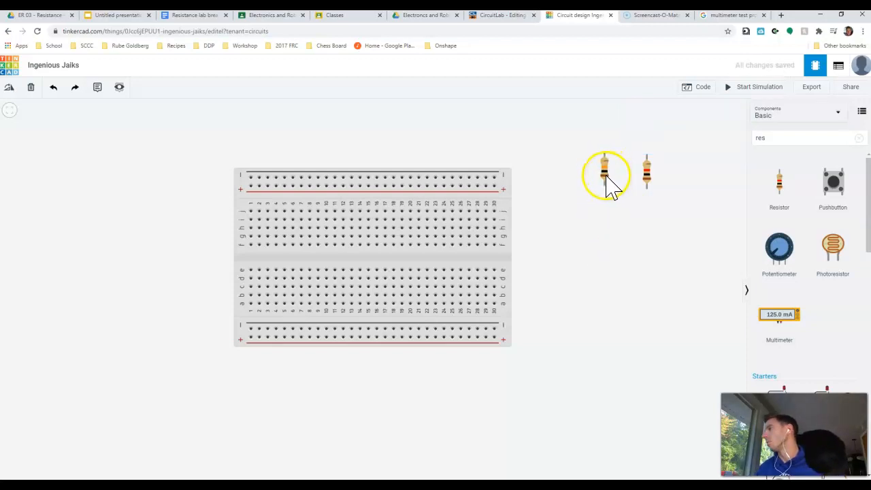
# - Set the resistance of the second resistor to 5 kΩ
pyautogui.click(647, 178)
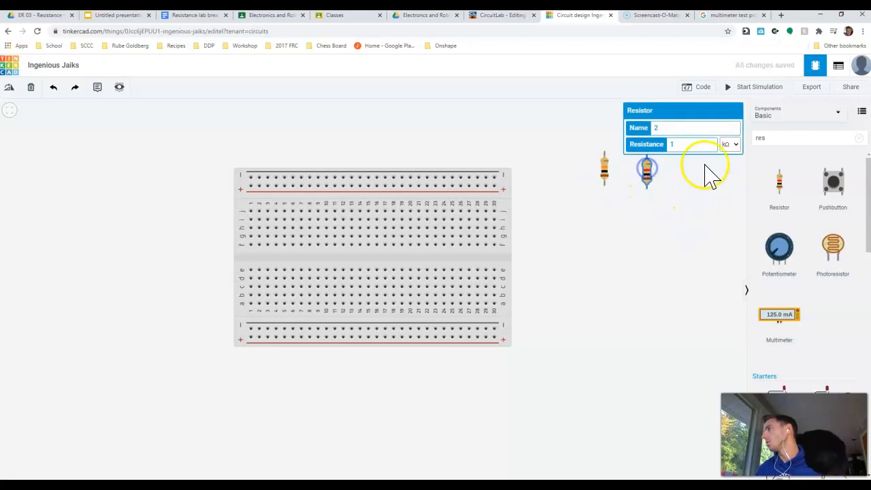
pyautogui.moveTo(685, 143); pyautogui.dragTo(656, 154)
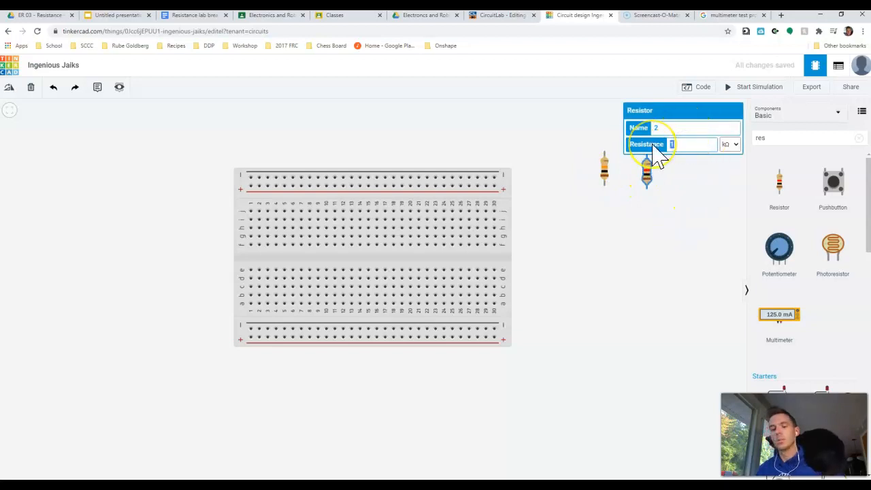
pyautogui.click(712, 221)
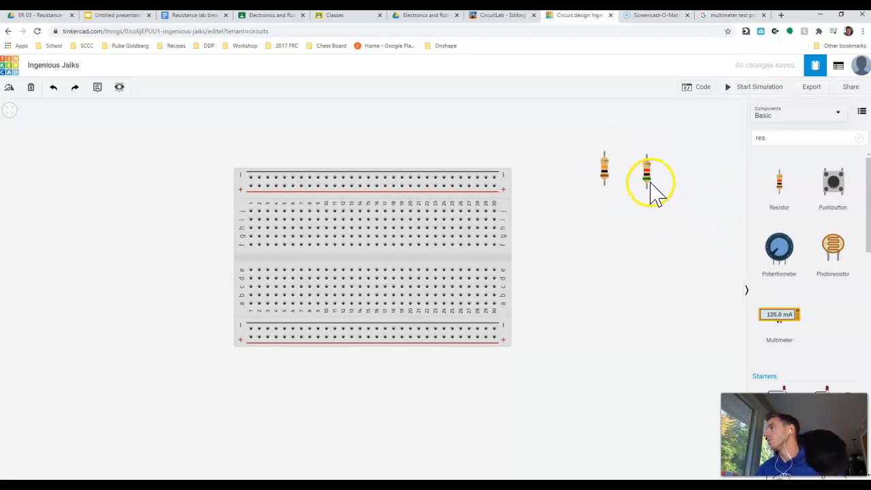
pyautogui.click(650, 182)
pyautogui.click(731, 144)
pyautogui.click(729, 218)
pyautogui.click(687, 143)
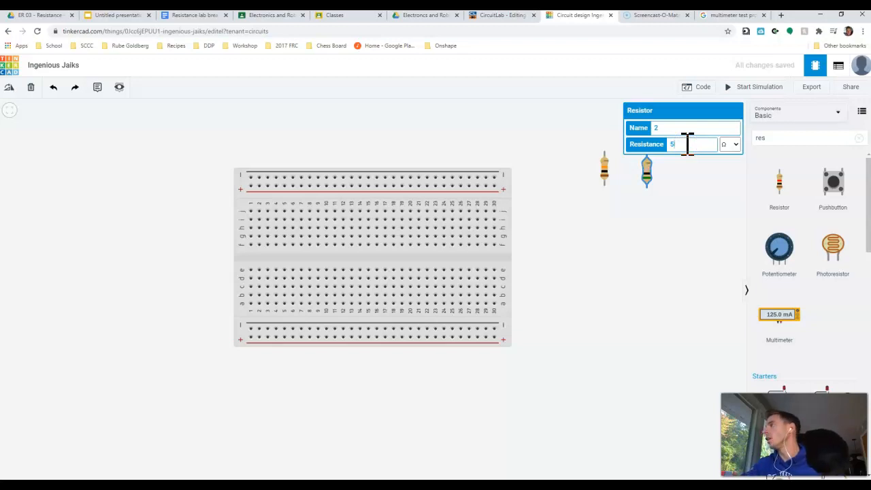
pyautogui.click(730, 144)
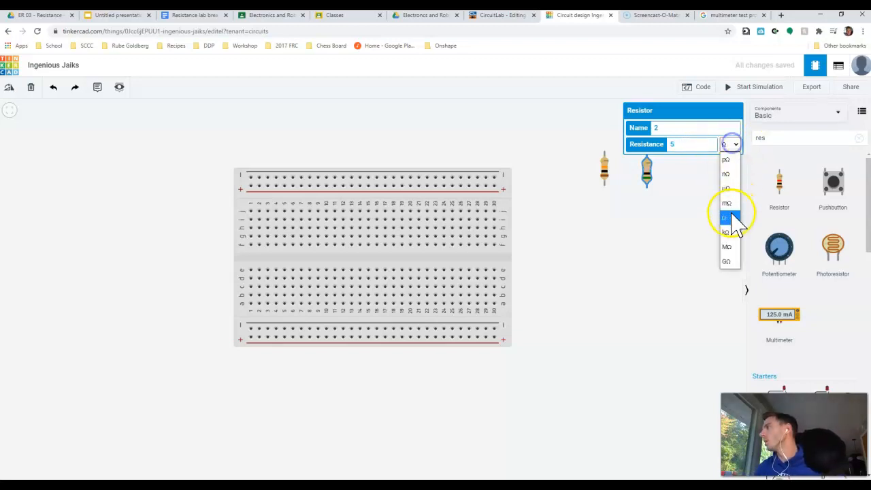
pyautogui.click(730, 234)
pyautogui.click(669, 238)
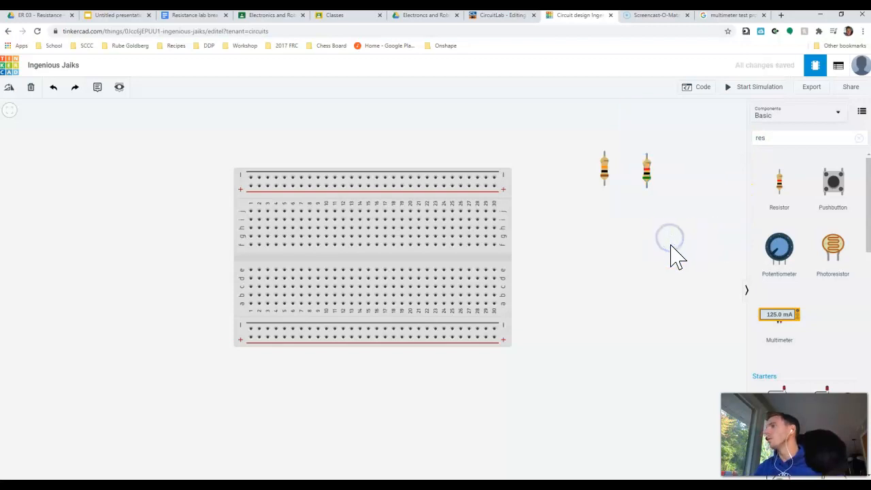
# - Rotate both resistors so that they lie horizontally
pyautogui.click(605, 167)
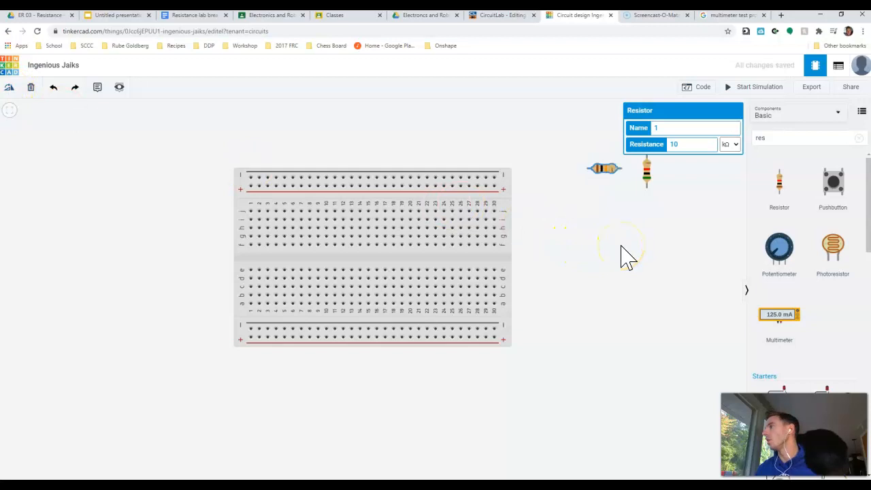
pyautogui.click(649, 175)
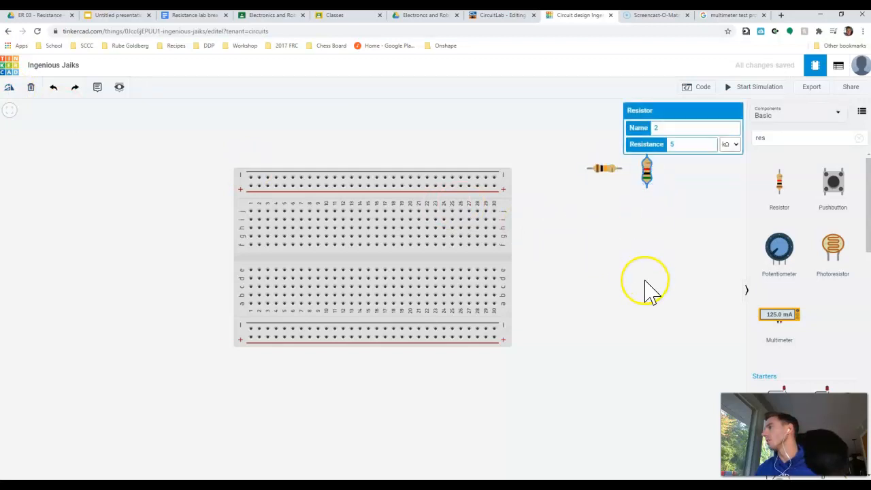
pyautogui.click(634, 326)
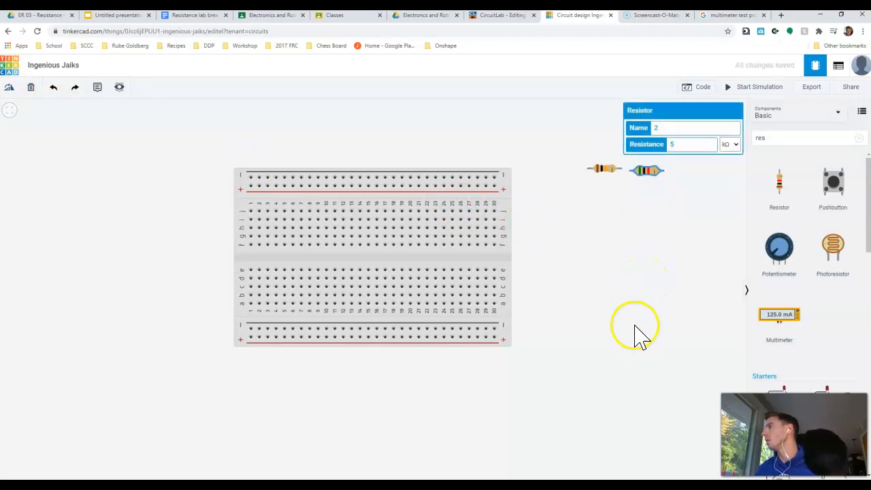
pyautogui.click(658, 298)
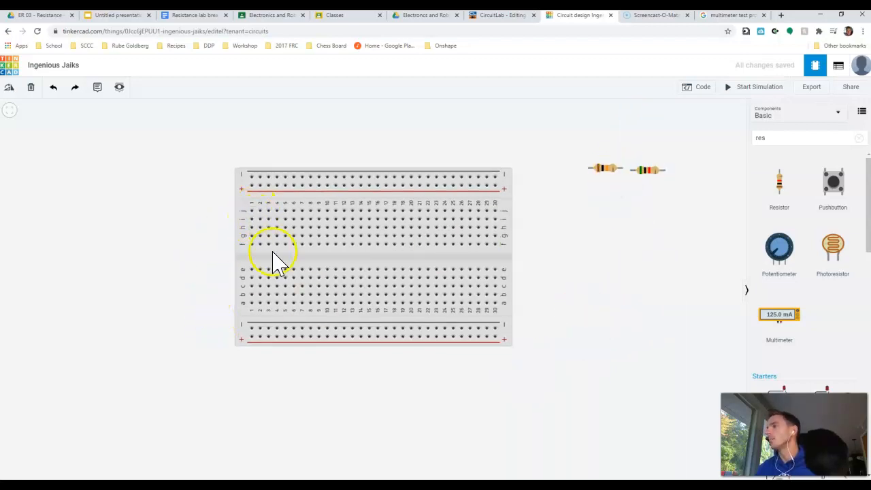
# - Plug the 10 kΩ resistor into breadboard row i from column 1 to 5 and the 5 kΩ resistor into row h from column 5 to 9
pyautogui.moveTo(606, 171); pyautogui.dragTo(625, 235)
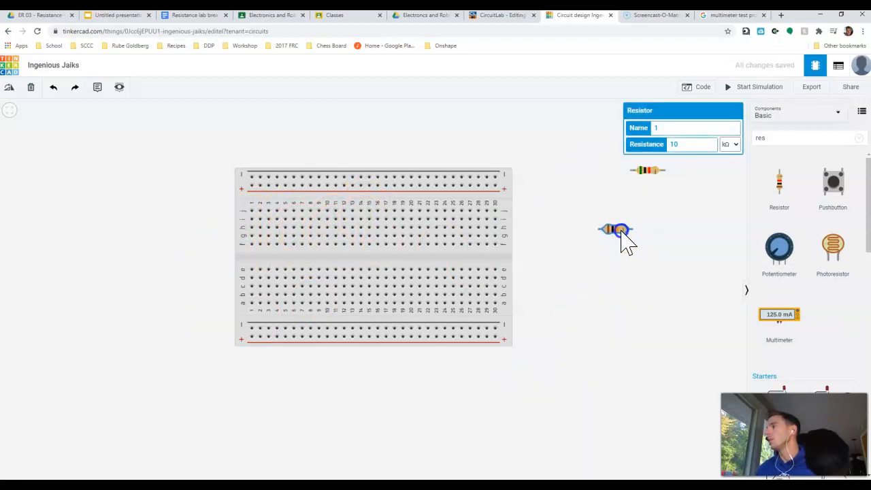
pyautogui.moveTo(622, 233); pyautogui.dragTo(280, 221)
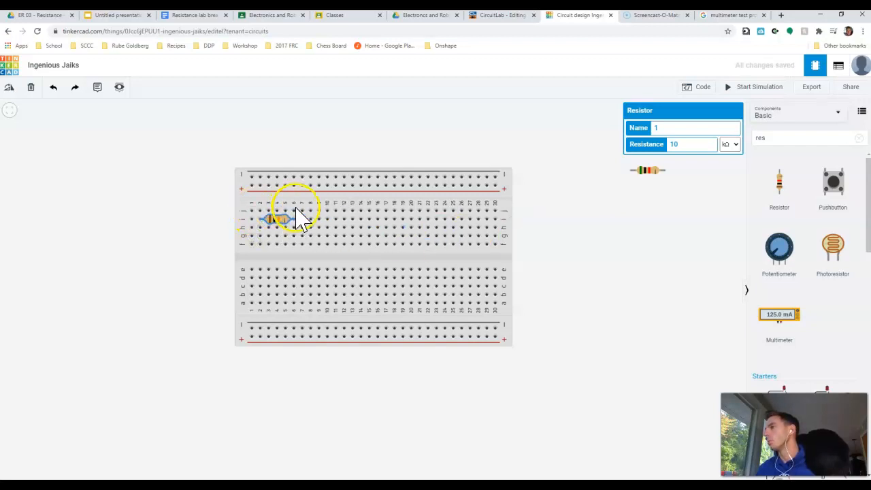
pyautogui.moveTo(273, 216); pyautogui.dragTo(280, 218)
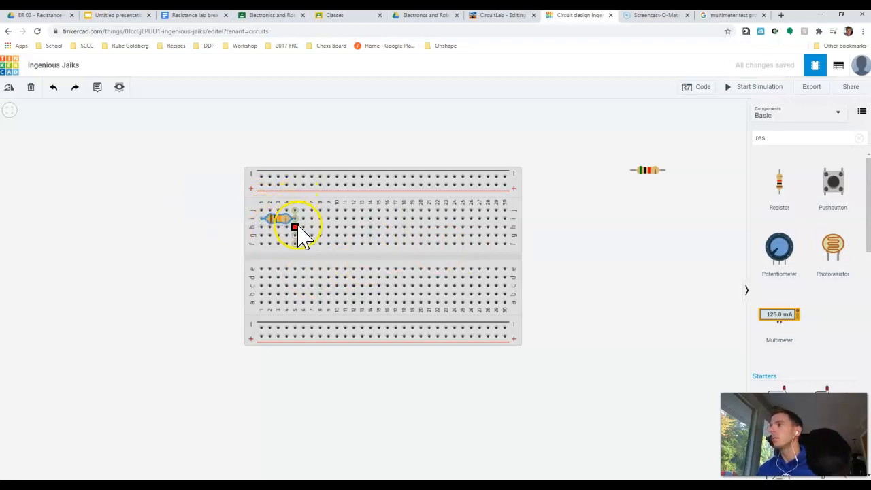
pyautogui.moveTo(648, 175); pyautogui.dragTo(311, 219)
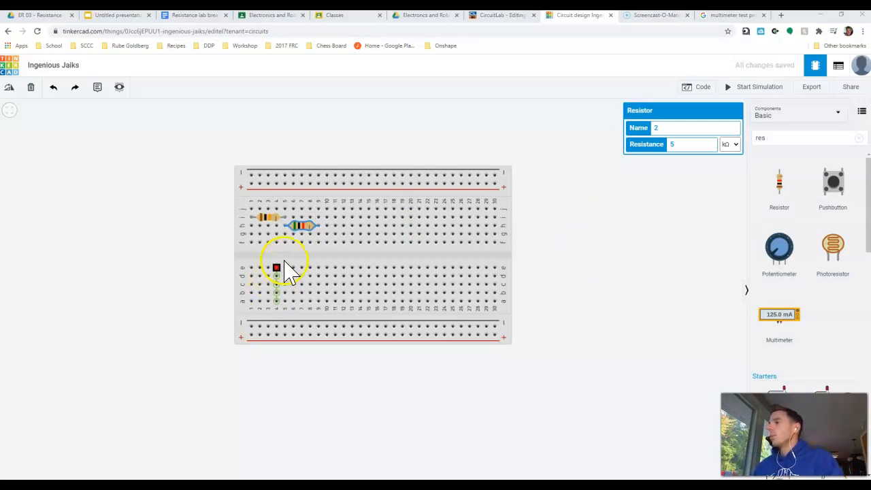
# - Switch to CircuitLab to review the series circuit schematic, and return to the Tinkercad breadboard
pyautogui.click(499, 16)
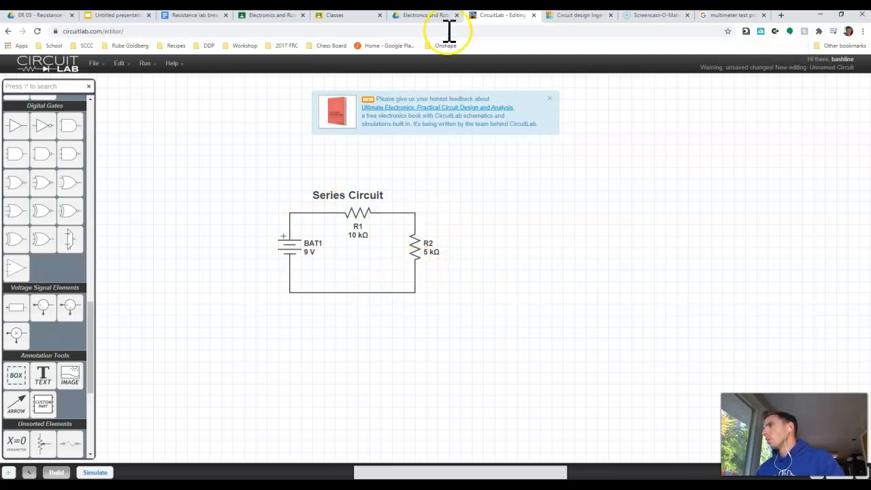
pyautogui.click(577, 18)
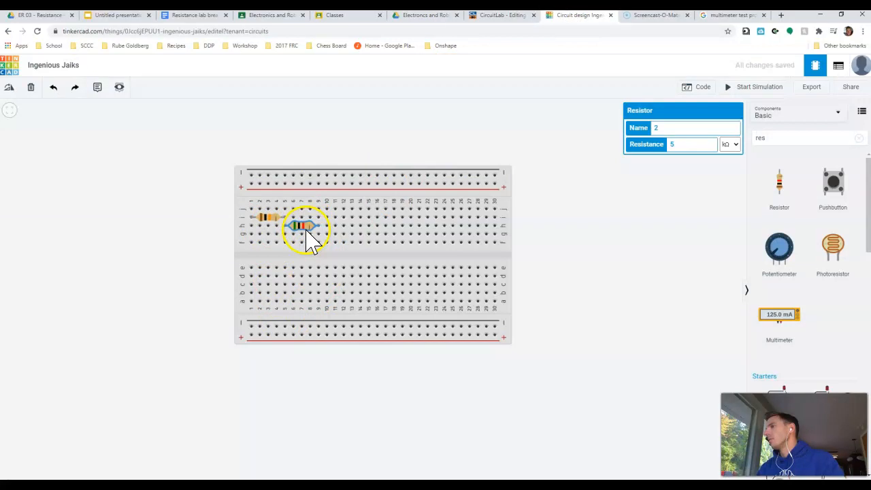
# - Try the 5 kΩ resistor vertically across the breadboard's centre gap in column 5, and undo that placement
pyautogui.moveTo(431, 280); pyautogui.dragTo(330, 265)
pyautogui.press('r')
pyautogui.press('r')
pyautogui.press('r')
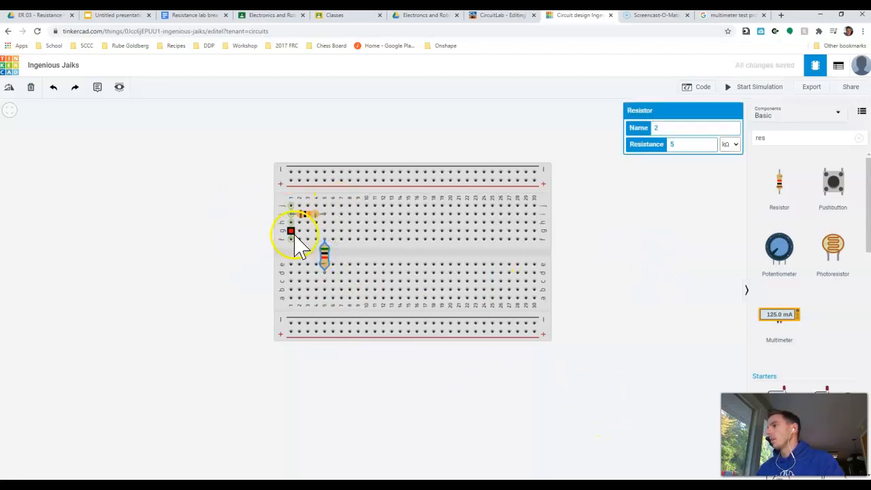
pyautogui.hotkey('ctrl', 'z')
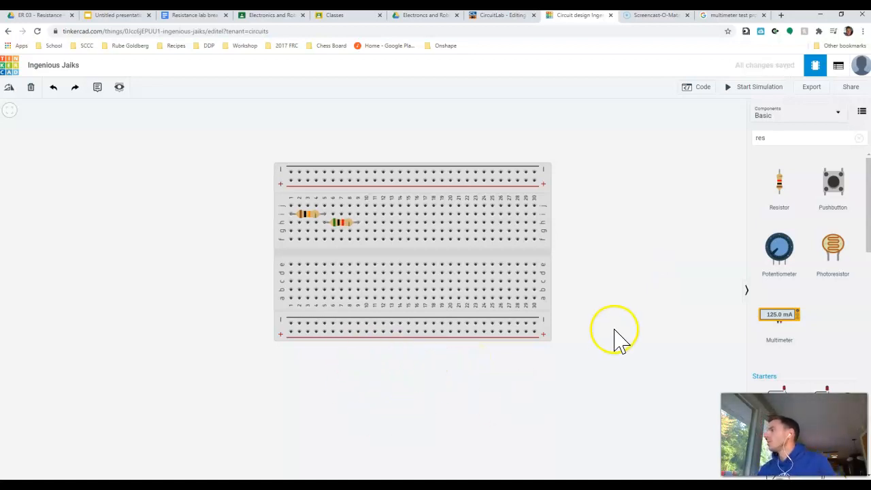
# - Search the component library for "multi" and place a multimeter above the breadboard
pyautogui.click(794, 140)
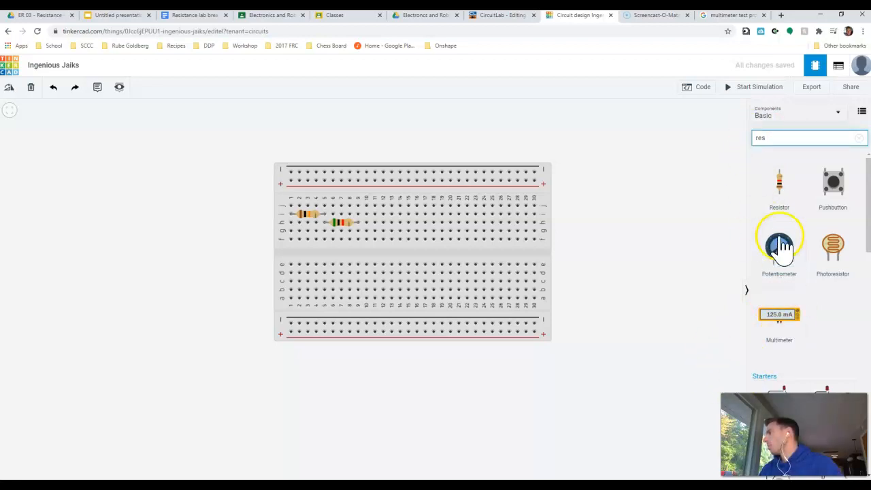
pyautogui.click(689, 138)
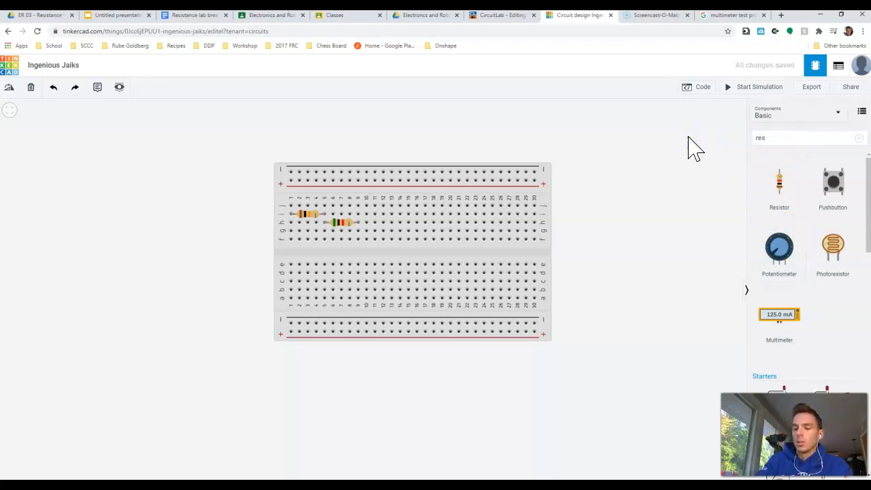
pyautogui.click(770, 139)
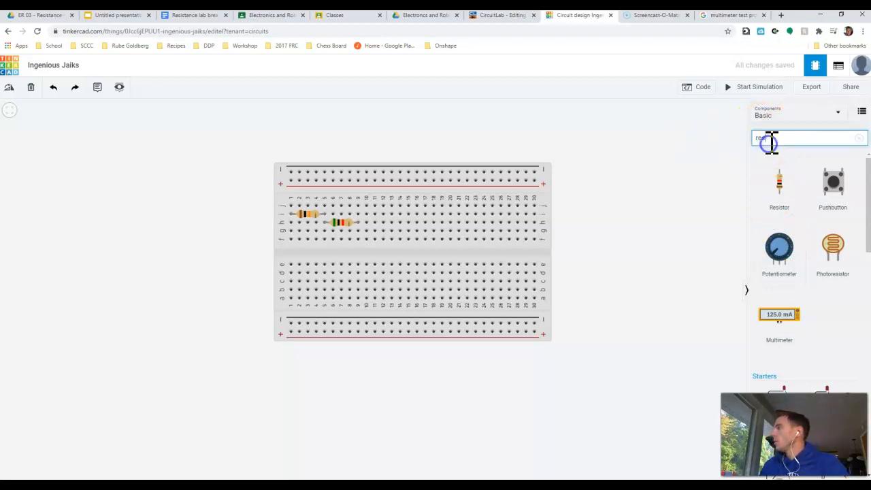
pyautogui.click(734, 140)
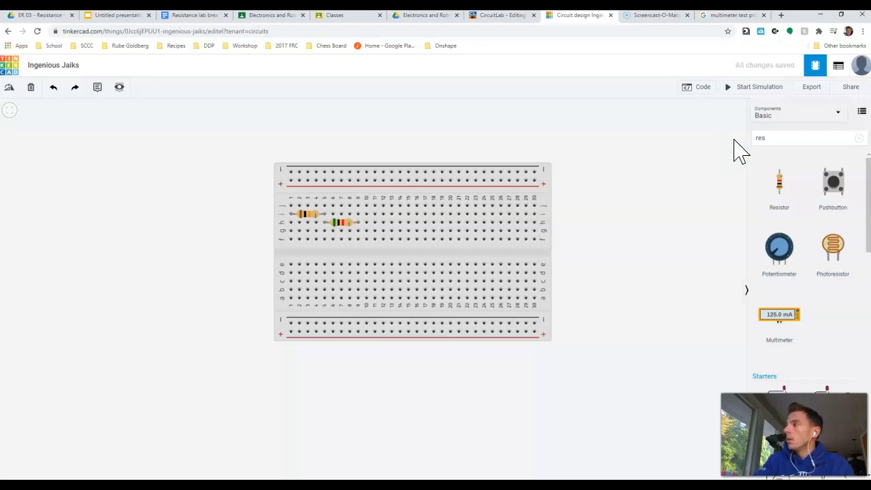
pyautogui.click(859, 139)
pyautogui.click(782, 137)
pyautogui.write('multi')
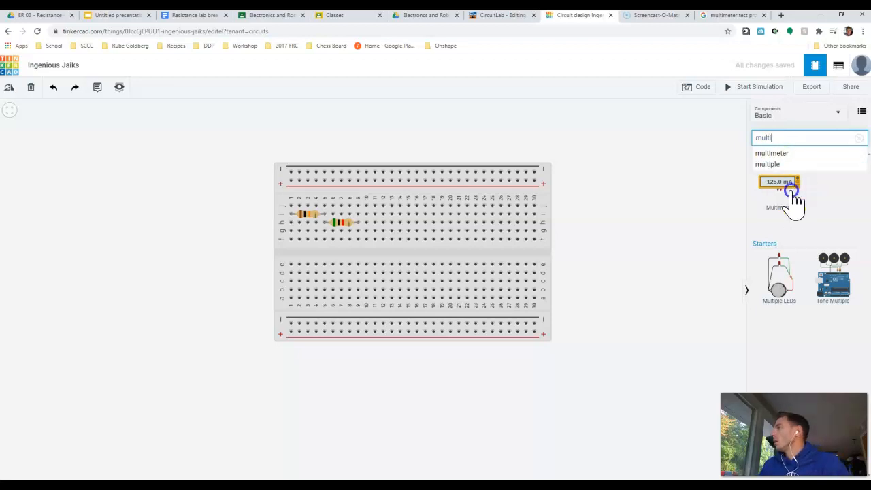
pyautogui.moveTo(792, 199); pyautogui.dragTo(391, 144)
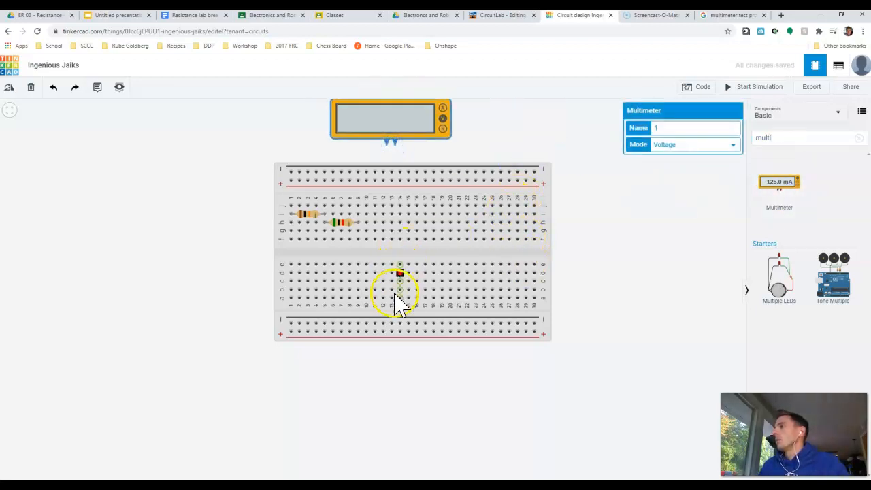
# - Set the multimeter's mode to Resistance
pyautogui.scroll(-1, 399, 344)
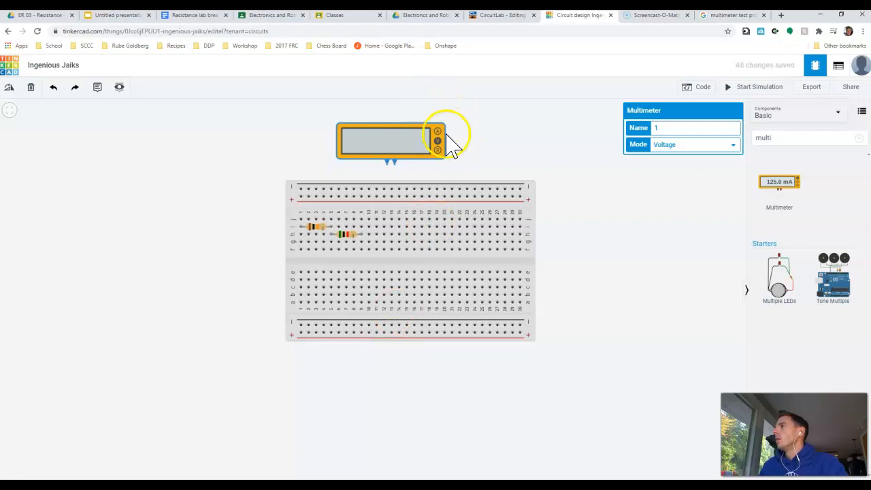
pyautogui.scroll(1, 439, 116)
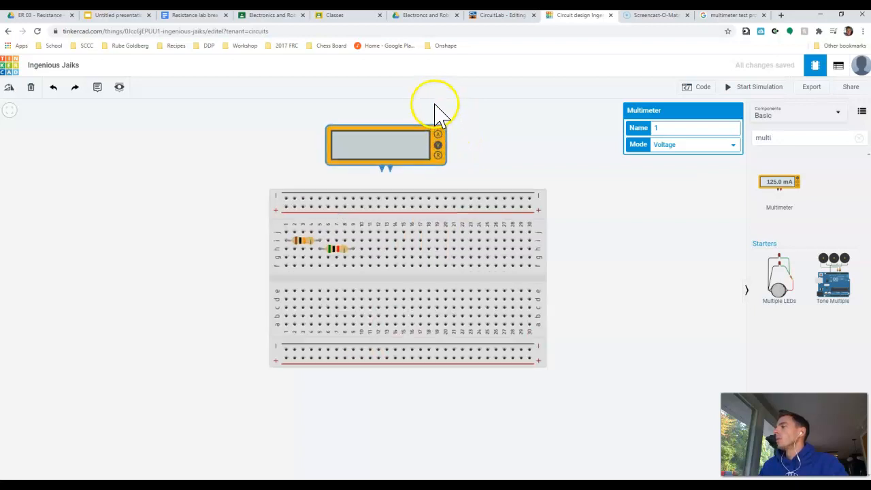
pyautogui.click(437, 141)
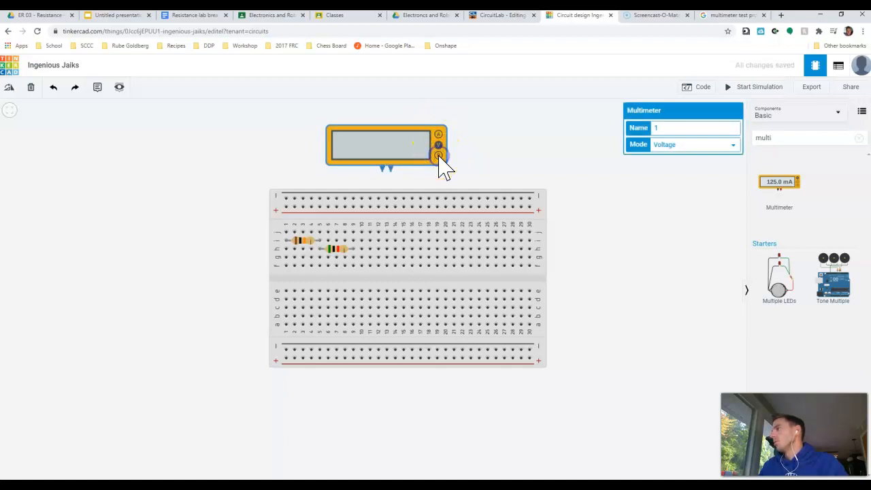
pyautogui.click(665, 148)
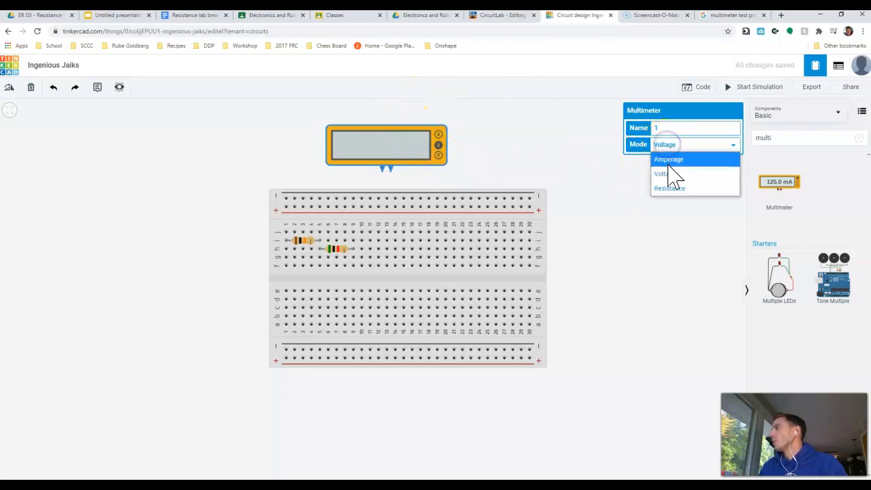
pyautogui.click(670, 190)
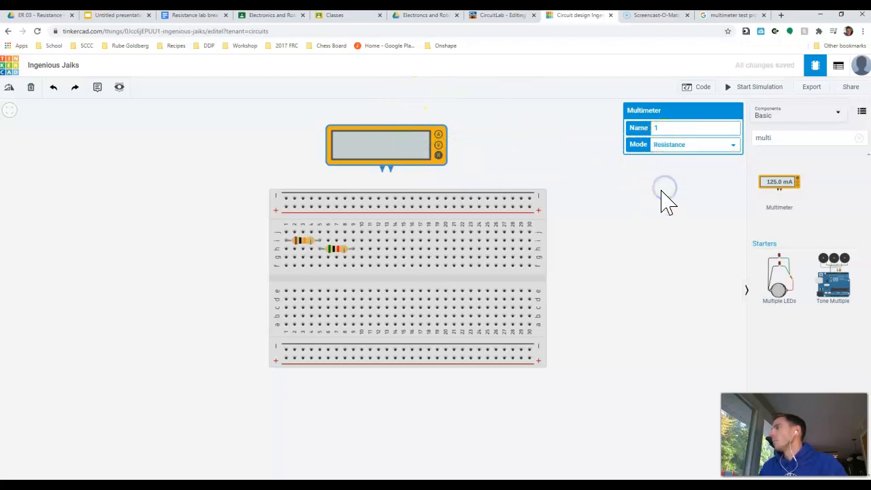
pyautogui.click(482, 179)
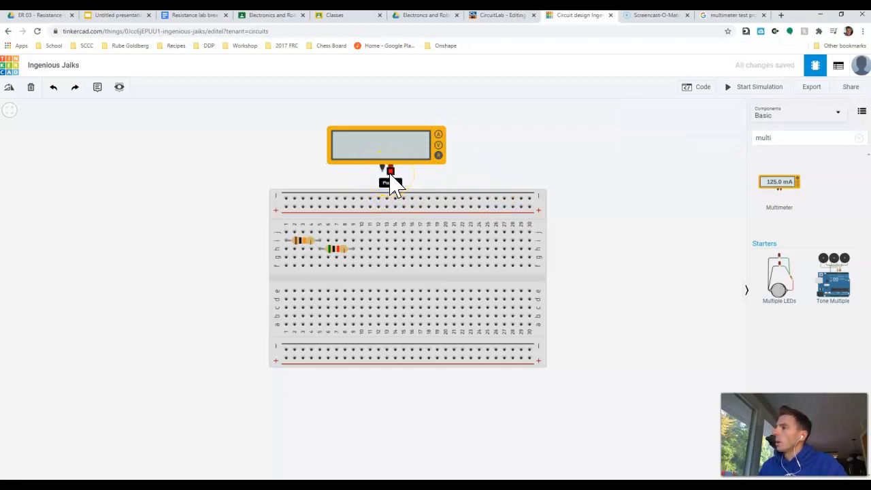
# - Wire the multimeter's negative terminal to row j, column 1 of the breadboard with a right-angle bend, and colour the wire black
pyautogui.click(384, 174)
pyautogui.moveTo(357, 179); pyautogui.dragTo(289, 171)
pyautogui.click(289, 171)
pyautogui.click(285, 231)
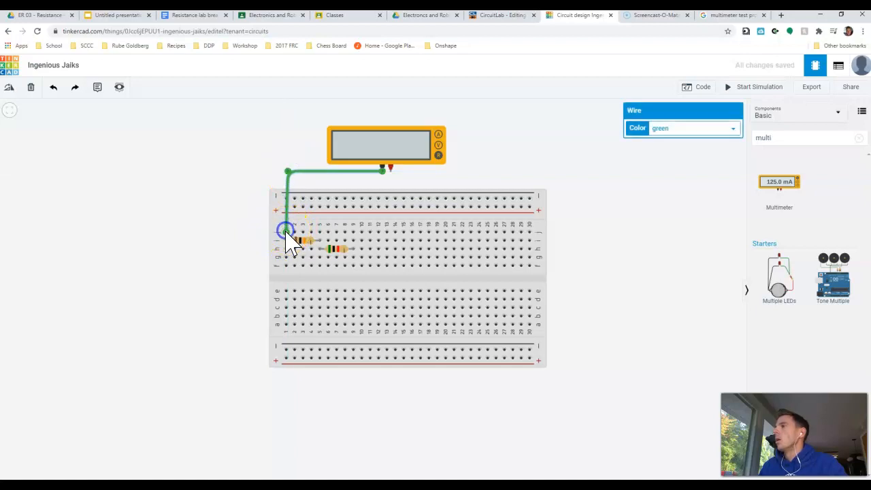
pyautogui.moveTo(289, 171); pyautogui.dragTo(286, 171)
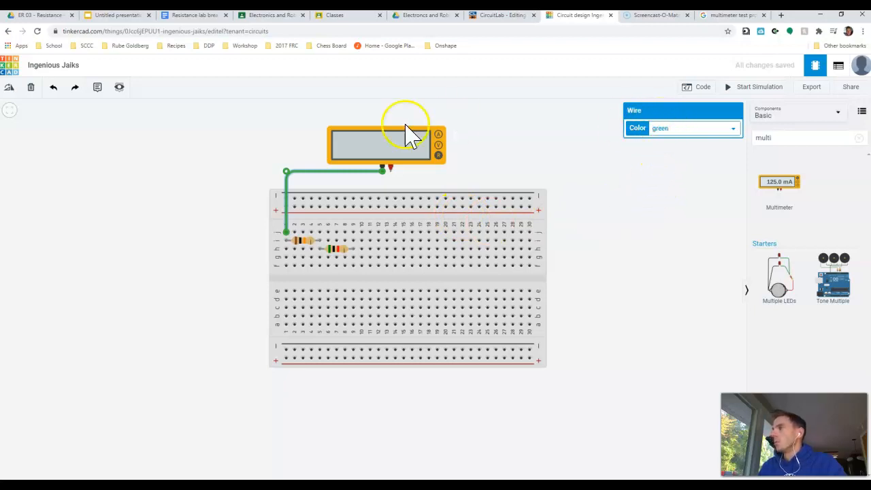
pyautogui.click(681, 128)
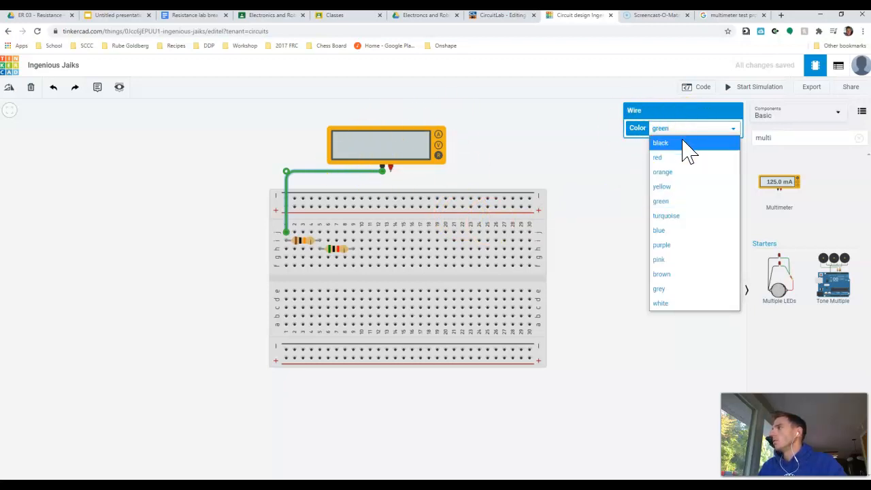
pyautogui.click(682, 143)
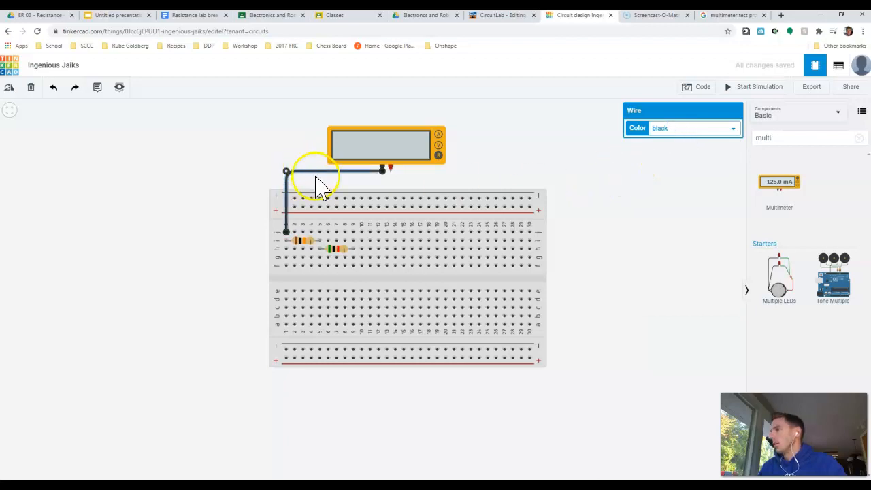
pyautogui.click(689, 194)
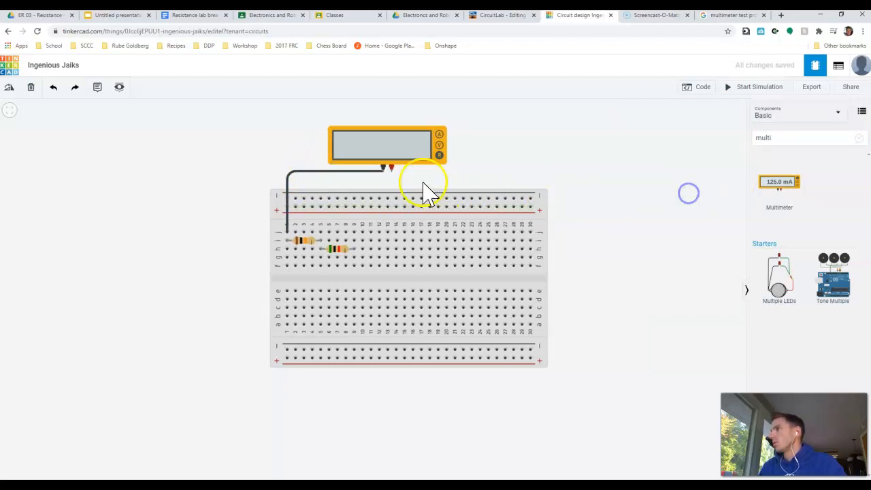
# - Wire the multimeter's positive terminal to row j, column 9 of the breadboard with right-angle bends, and colour the wire red
pyautogui.click(391, 168)
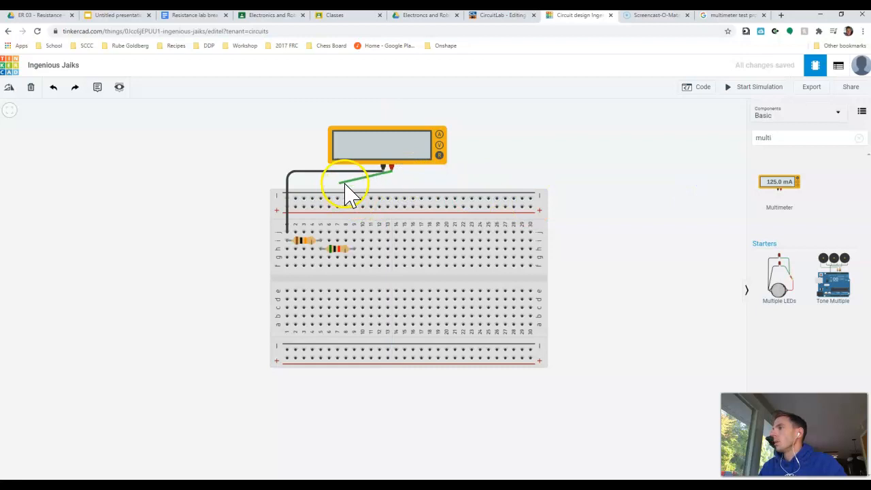
pyautogui.click(392, 182)
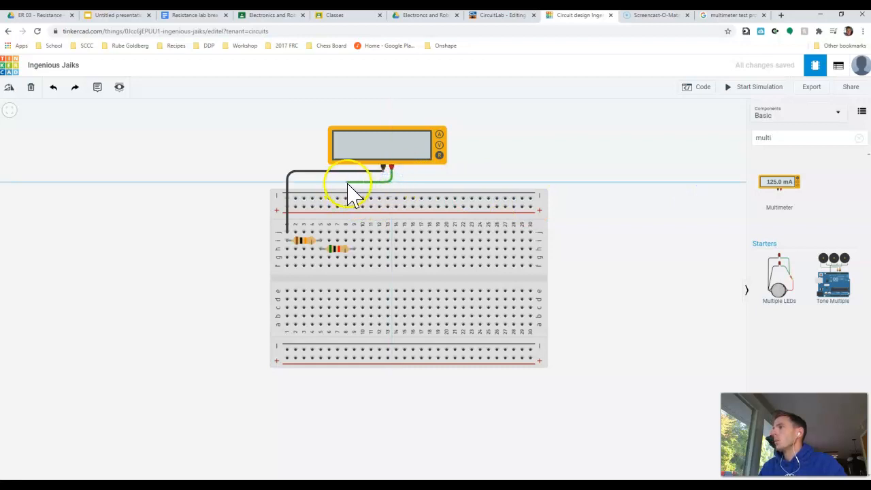
pyautogui.click(351, 184)
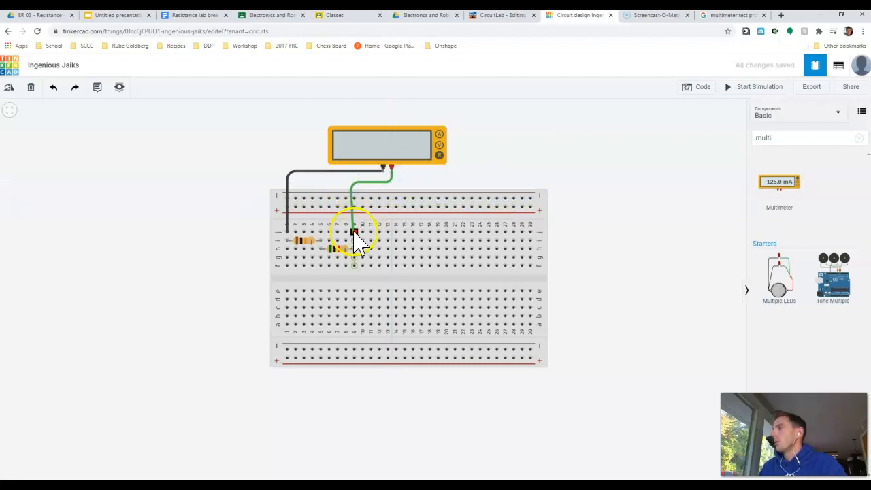
pyautogui.click(353, 231)
pyautogui.moveTo(352, 182); pyautogui.dragTo(355, 183)
pyautogui.click(610, 243)
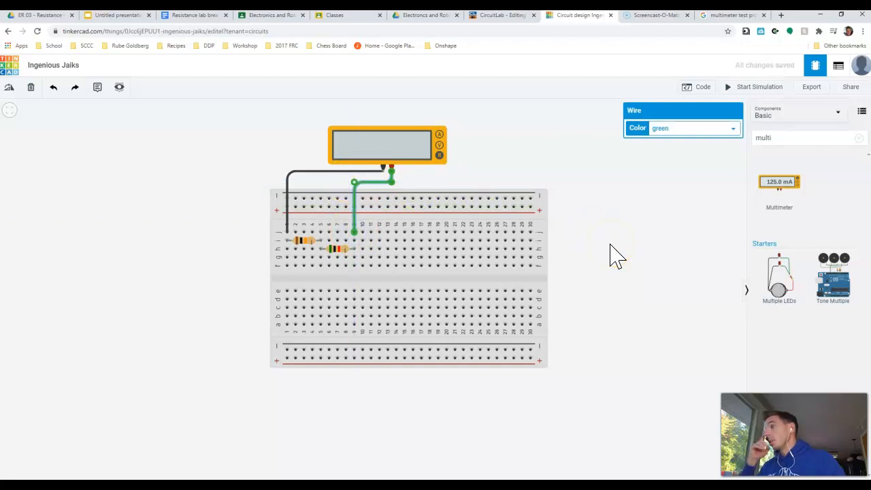
pyautogui.click(681, 129)
pyautogui.click(684, 159)
pyautogui.click(655, 221)
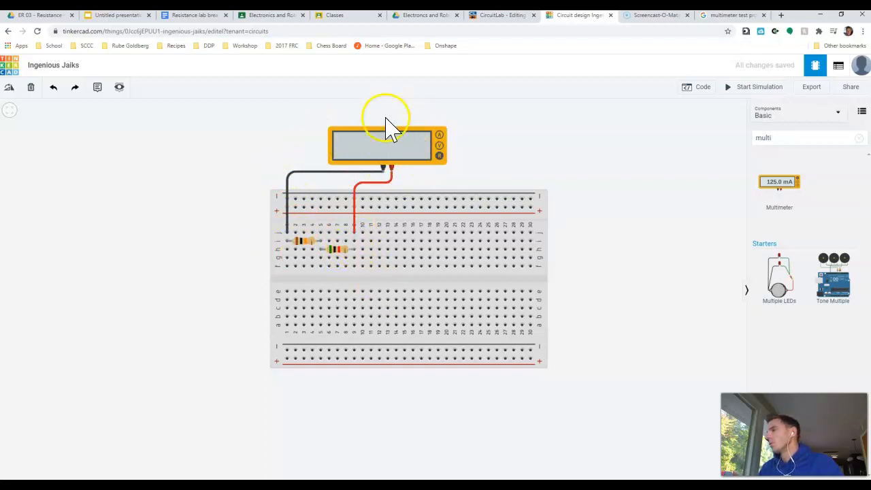
# - Start the simulation to measure the total resistance of the two series resistors
pyautogui.click(440, 155)
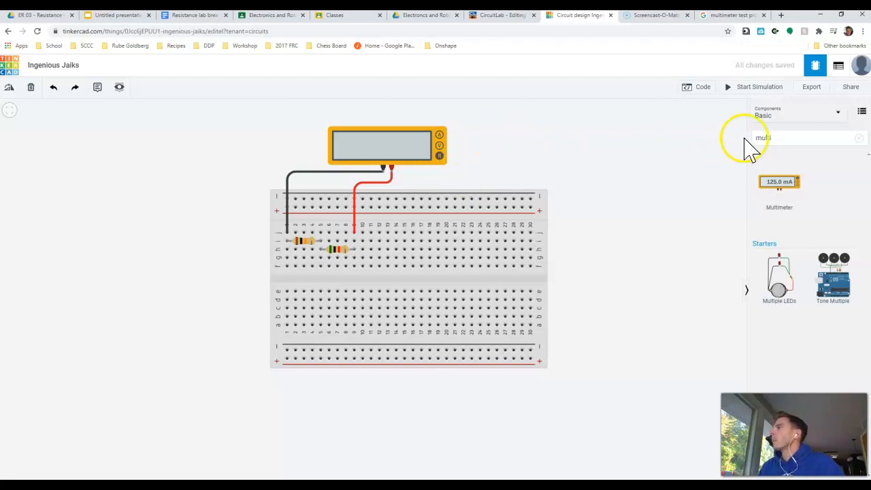
pyautogui.click(748, 88)
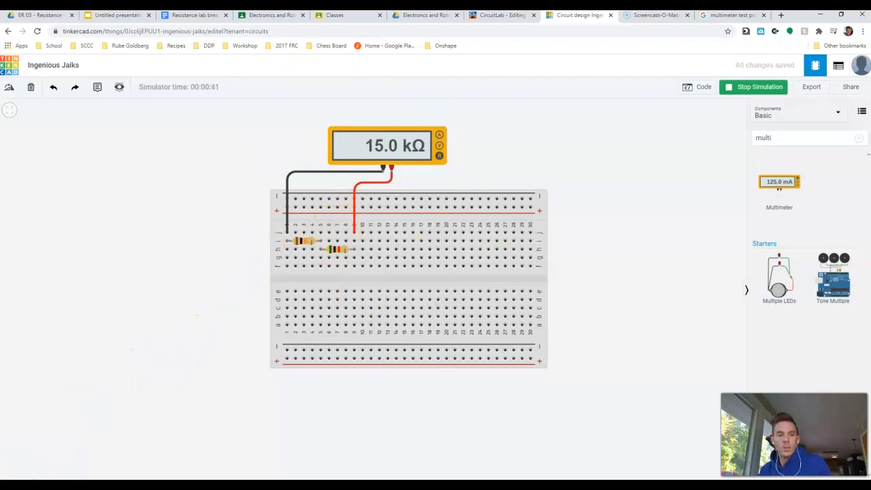
# - Review The Verge's instructions for taking Chromebook screenshots, and return to the Tinkercad circuit
pyautogui.click(166, 486)
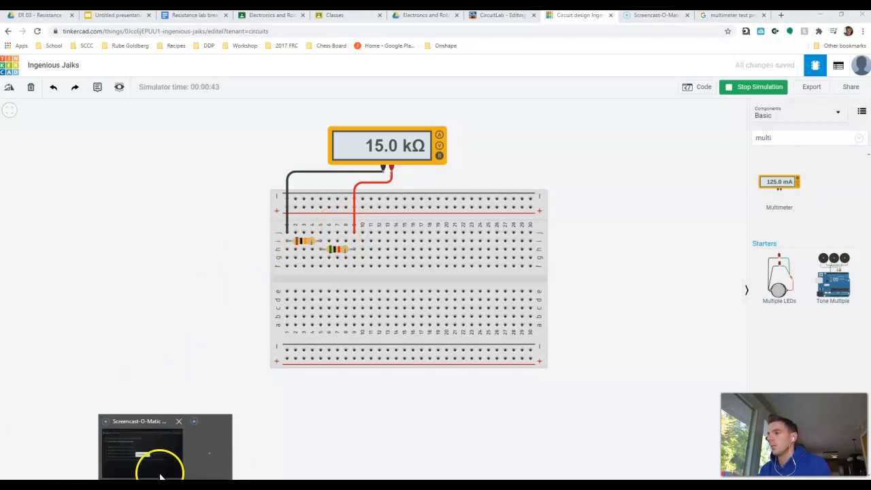
pyautogui.click(208, 455)
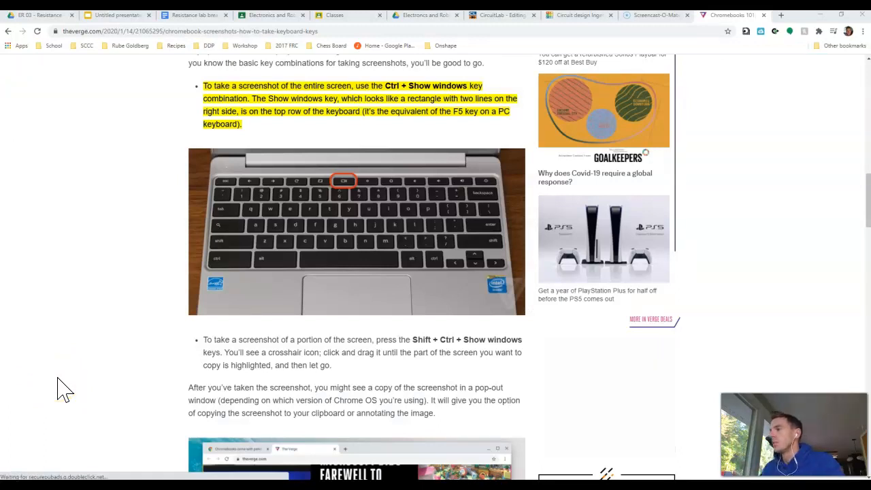
pyautogui.click(69, 381)
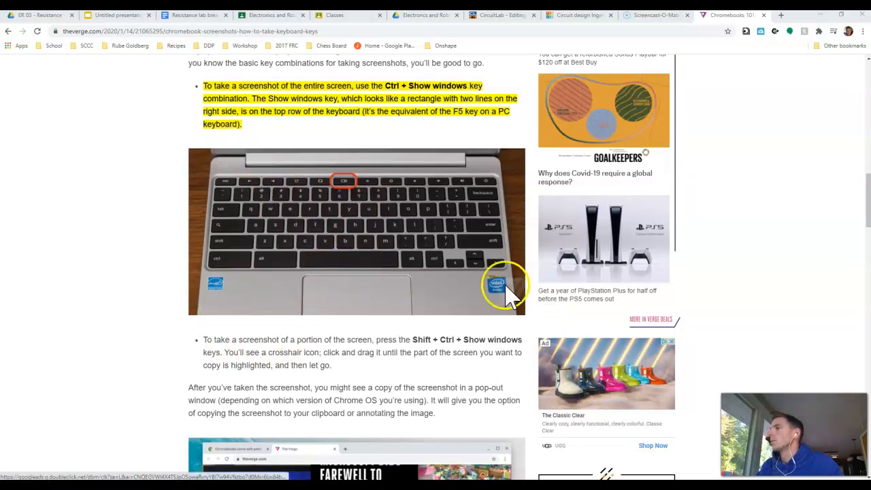
pyautogui.click(578, 16)
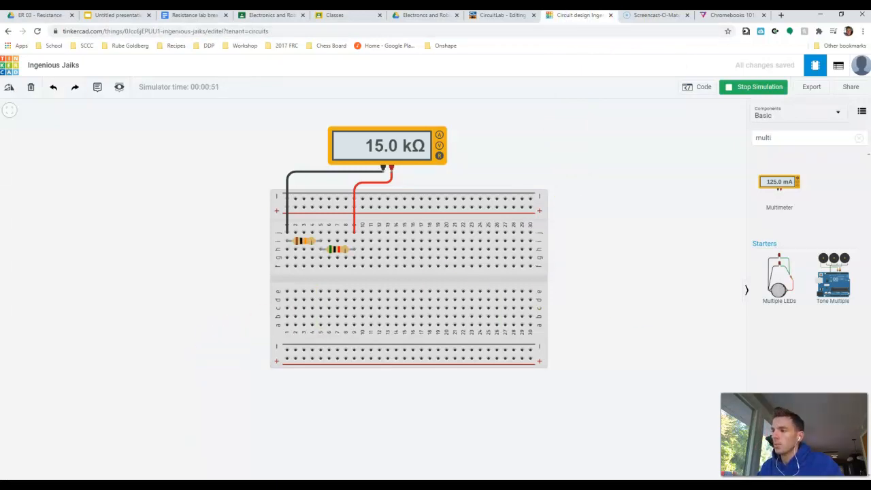
# - Switch to Snipping Tool, capture the multimeter reading with the wired resistors on the breadboard, and return to Tinkercad
pyautogui.click(174, 485)
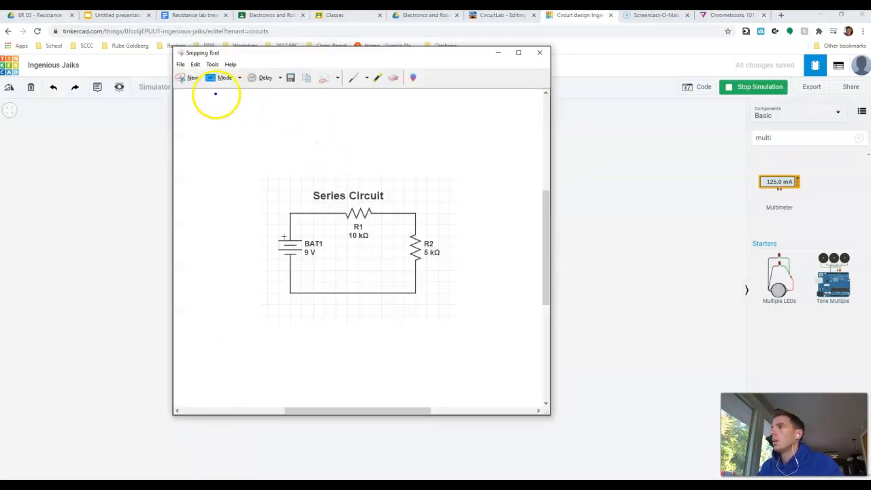
pyautogui.moveTo(243, 54); pyautogui.dragTo(144, 69)
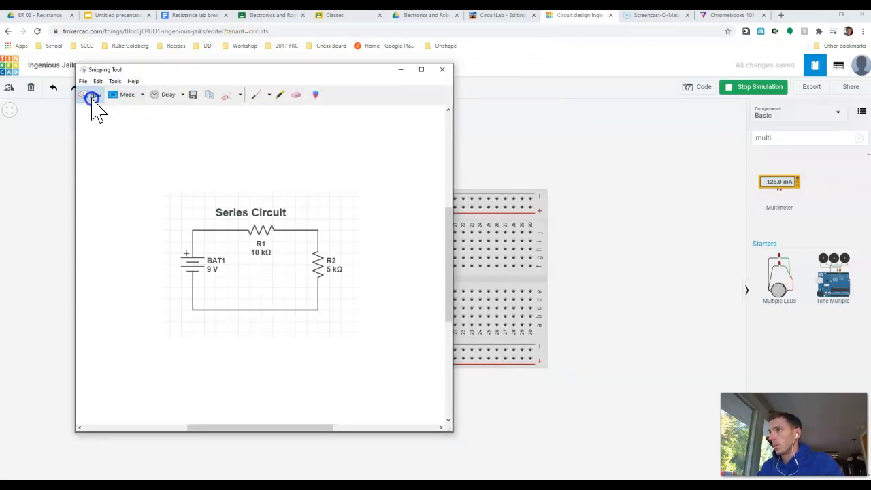
pyautogui.click(92, 95)
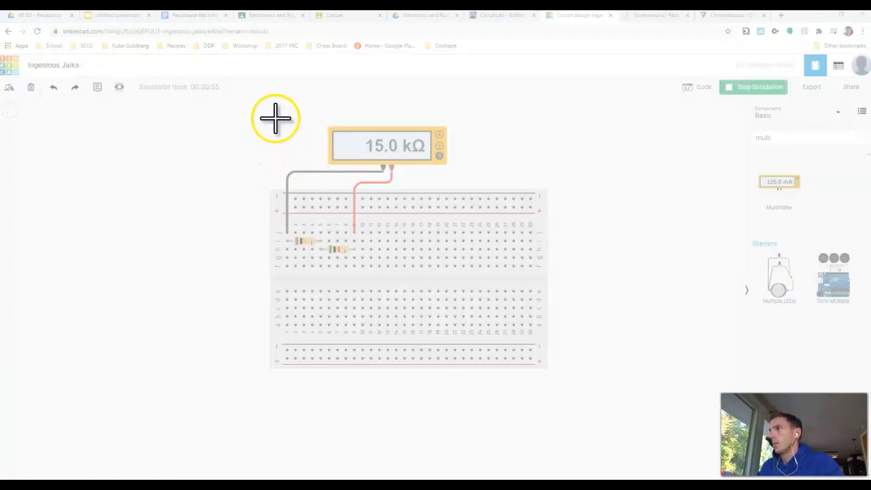
pyautogui.moveTo(259, 114); pyautogui.dragTo(479, 298)
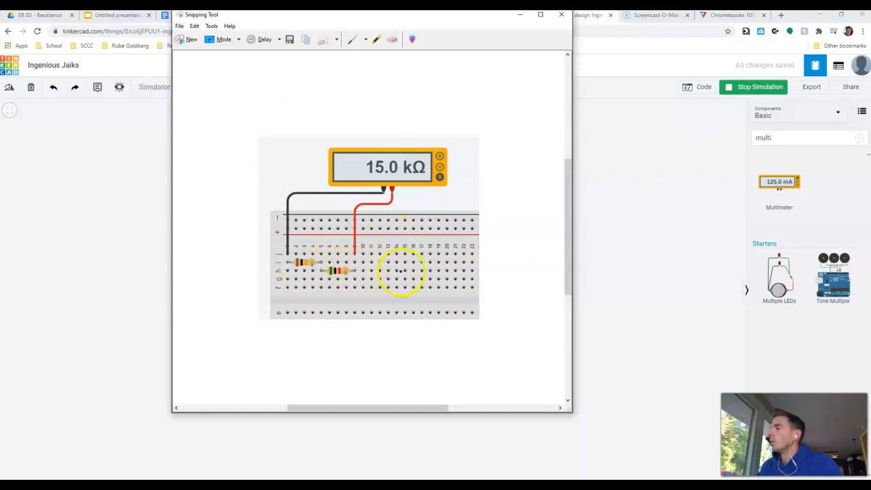
pyautogui.click(641, 224)
pyautogui.click(344, 250)
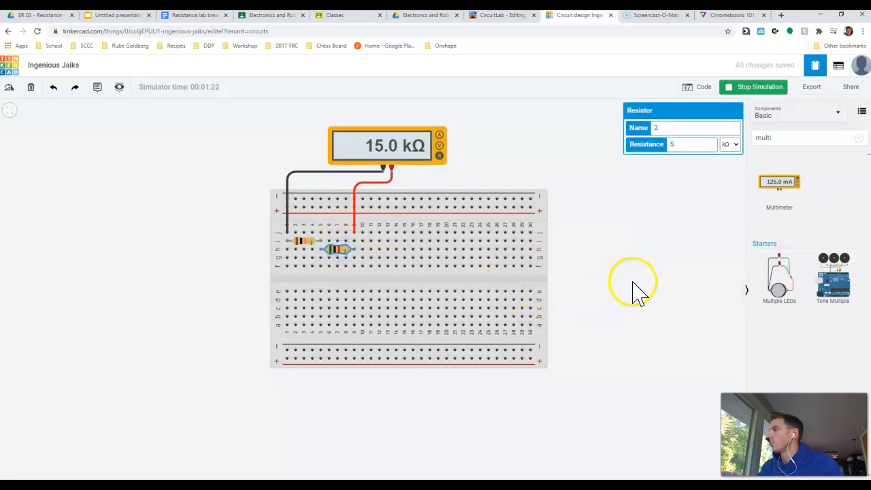
pyautogui.click(679, 245)
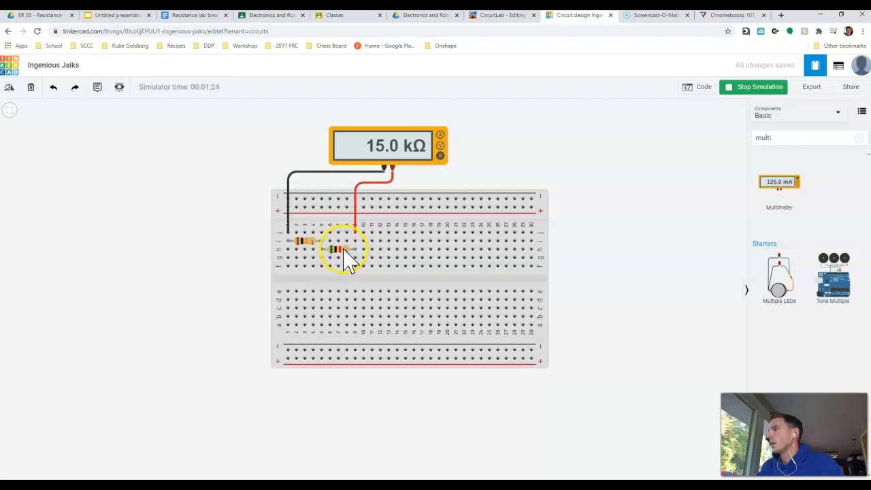
pyautogui.click(343, 251)
pyautogui.click(654, 279)
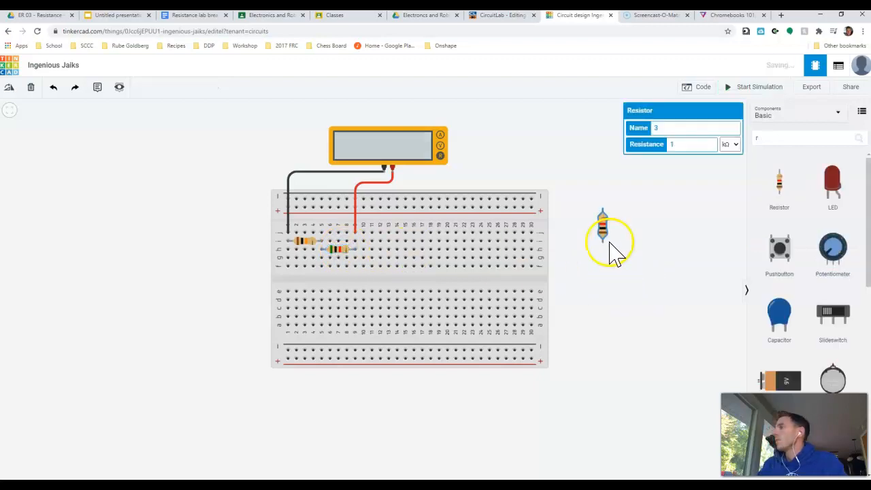
# - Add a third resistor of 1 kΩ, rotate it horizontal, and plug it into breadboard row g from column 9 to 13
pyautogui.click(626, 241)
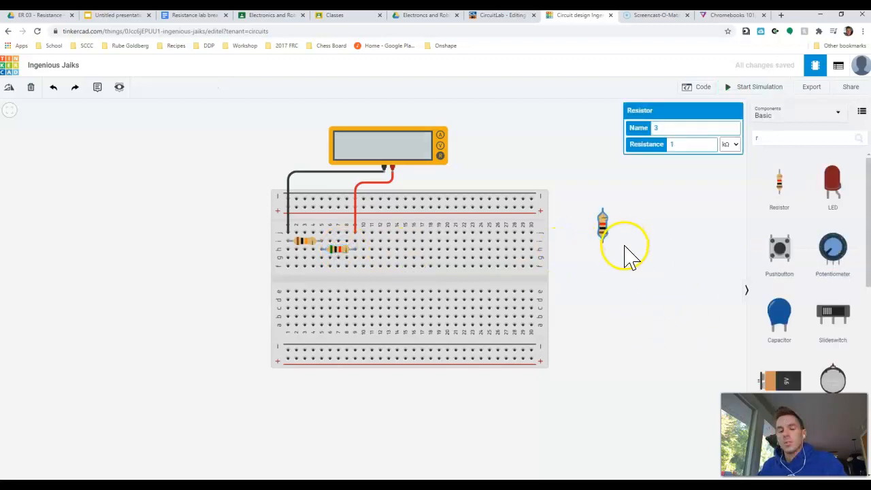
pyautogui.press('r')
pyautogui.press('r')
pyautogui.press('r')
pyautogui.moveTo(607, 233); pyautogui.dragTo(384, 266)
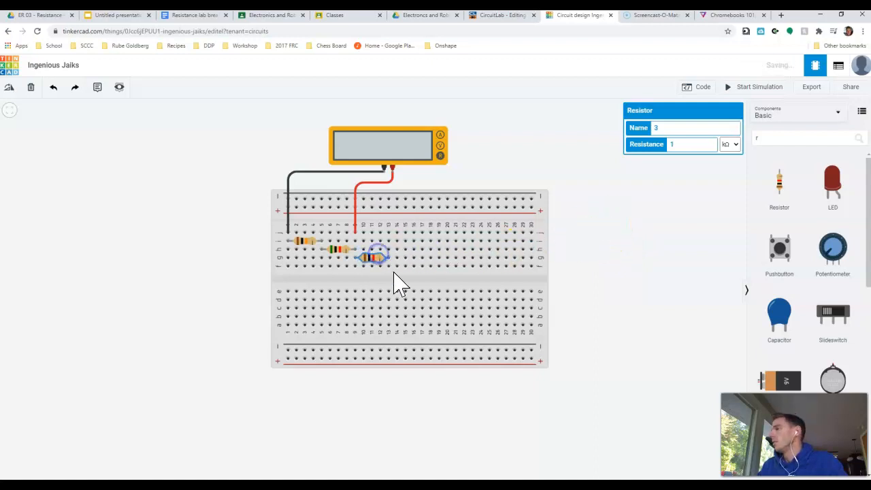
# - Move the red wire's breadboard end to row i, column 13, and run the simulation to measure all three resistors
pyautogui.moveTo(354, 232); pyautogui.dragTo(389, 241)
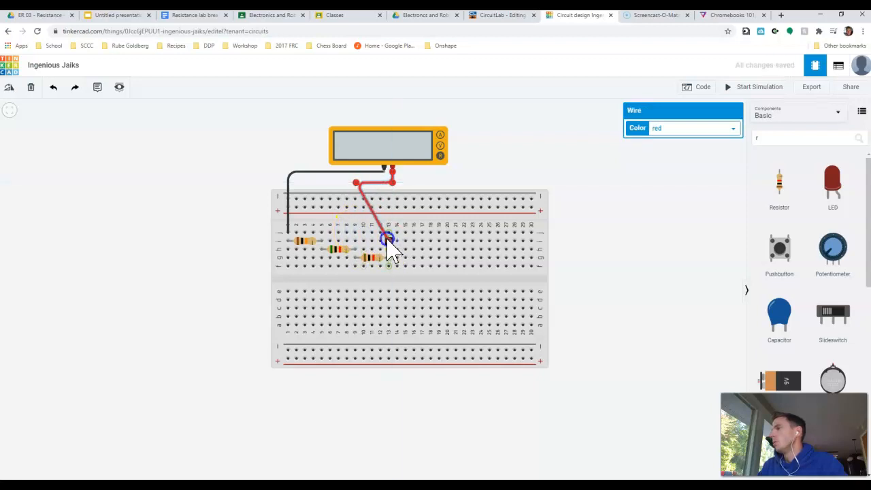
pyautogui.click(755, 87)
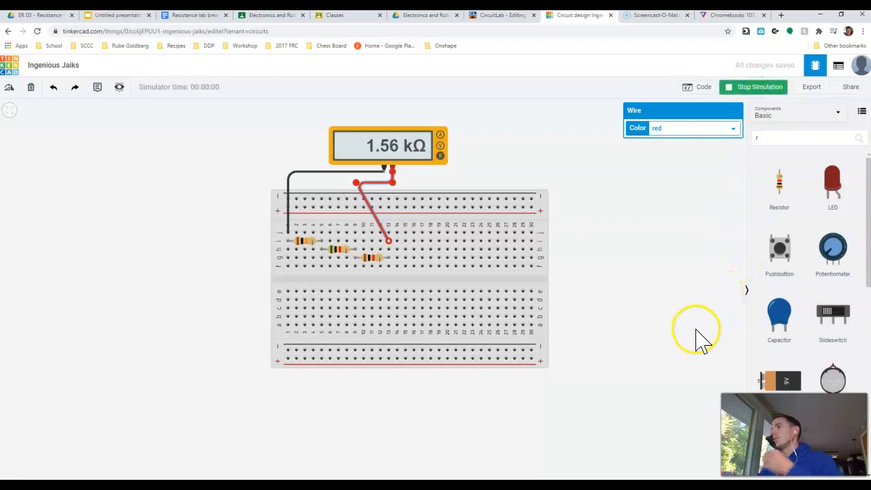